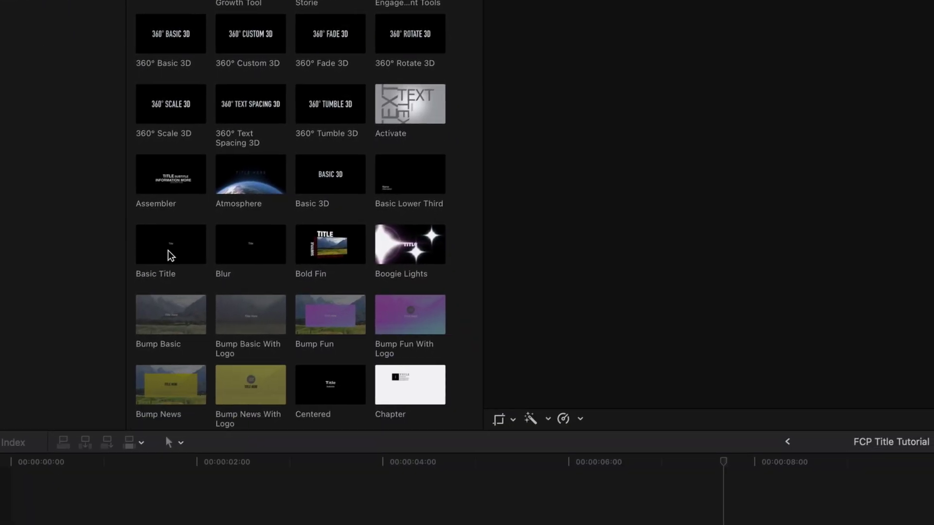
Place the Basic Title template above the drone clip and select its text for editing.
click(160, 251)
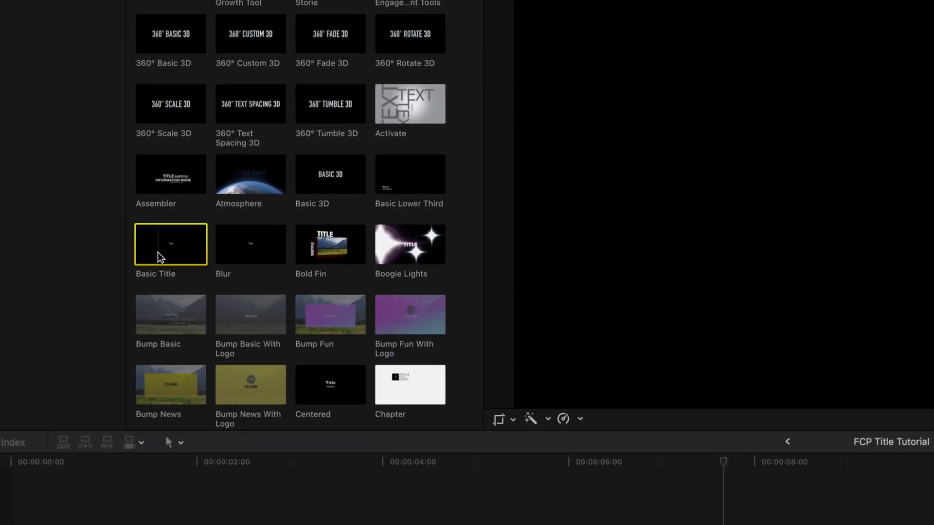
drag(148, 244, 60, 359)
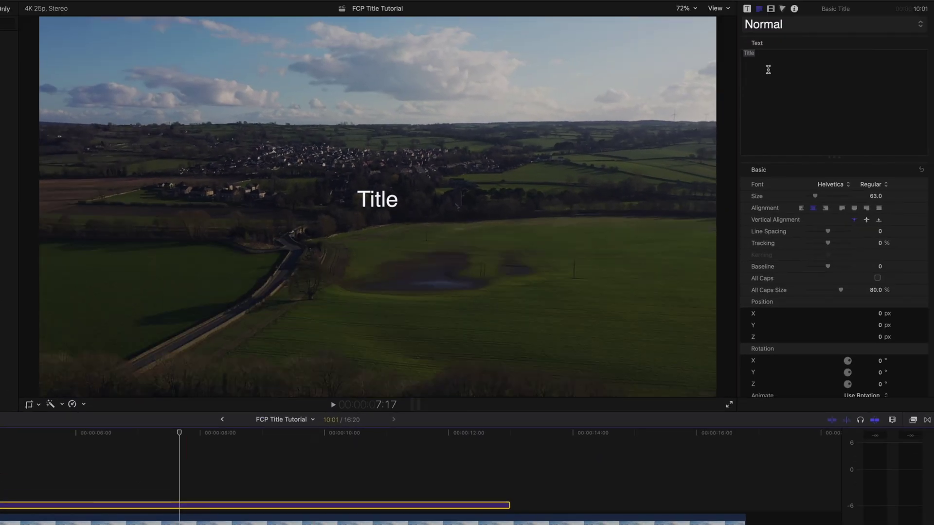
click(769, 69)
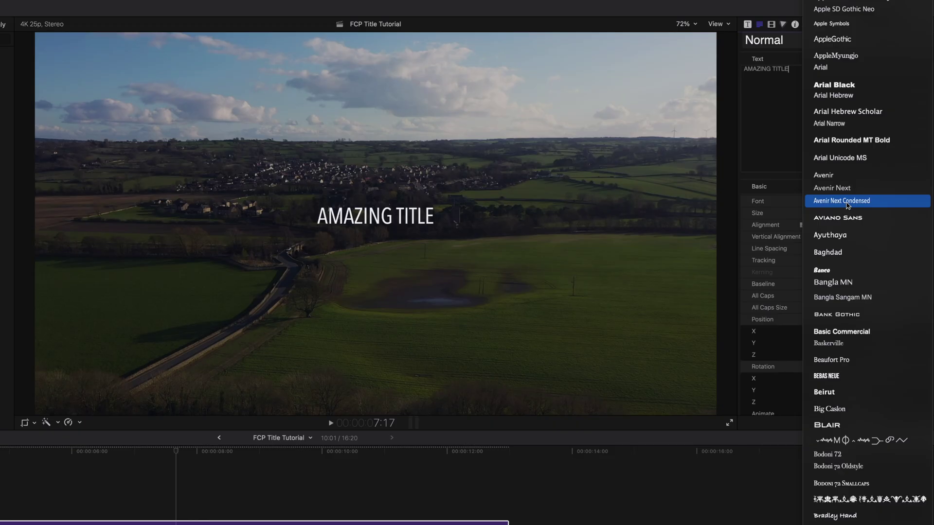
Set the title to Avenir Next Condensed Heavy at size 288 and move it slightly lower.
click(846, 201)
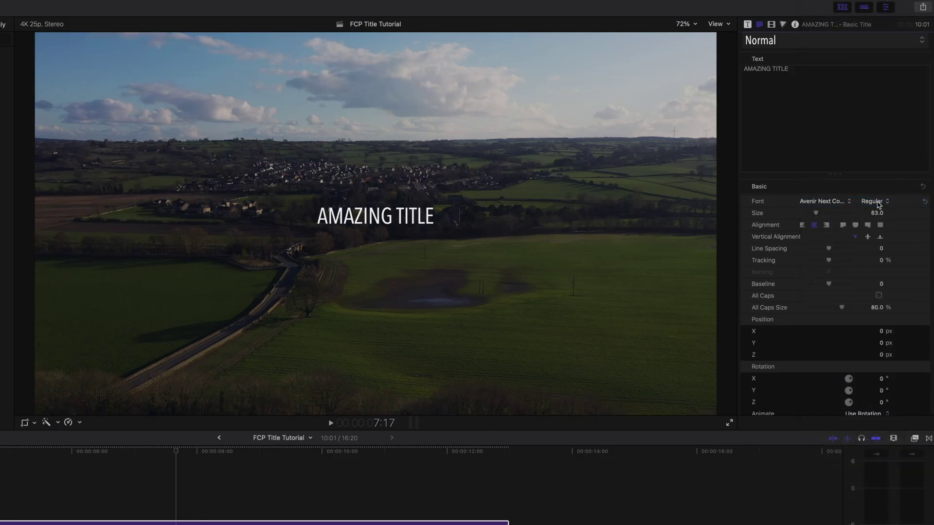
click(873, 201)
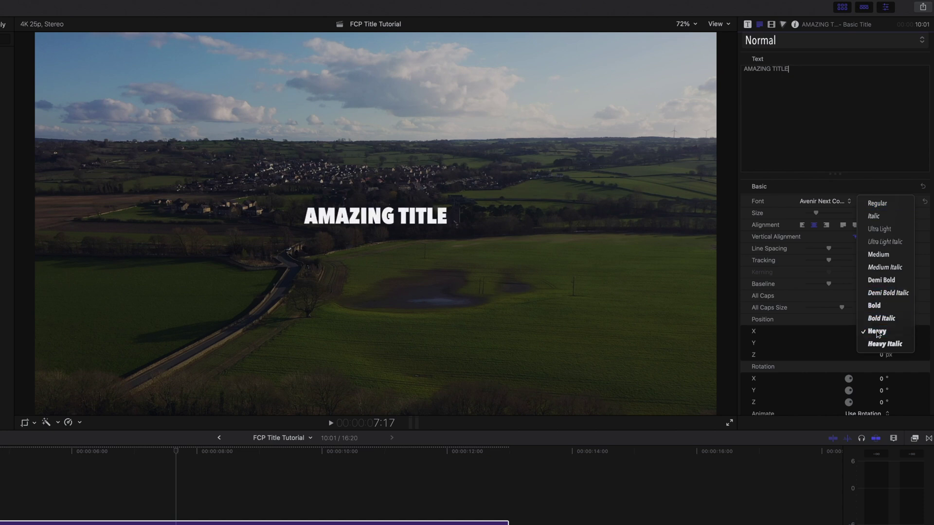
click(878, 331)
drag(816, 213, 851, 216)
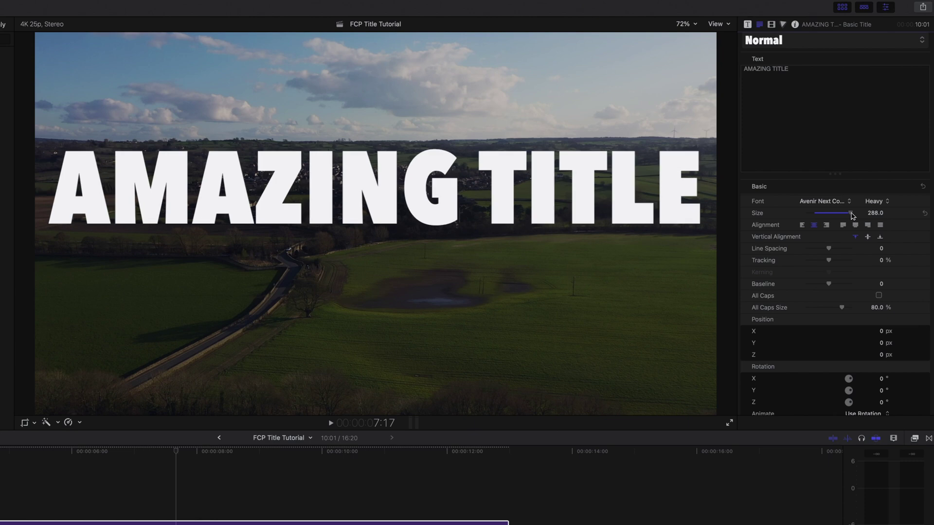
drag(369, 183, 371, 220)
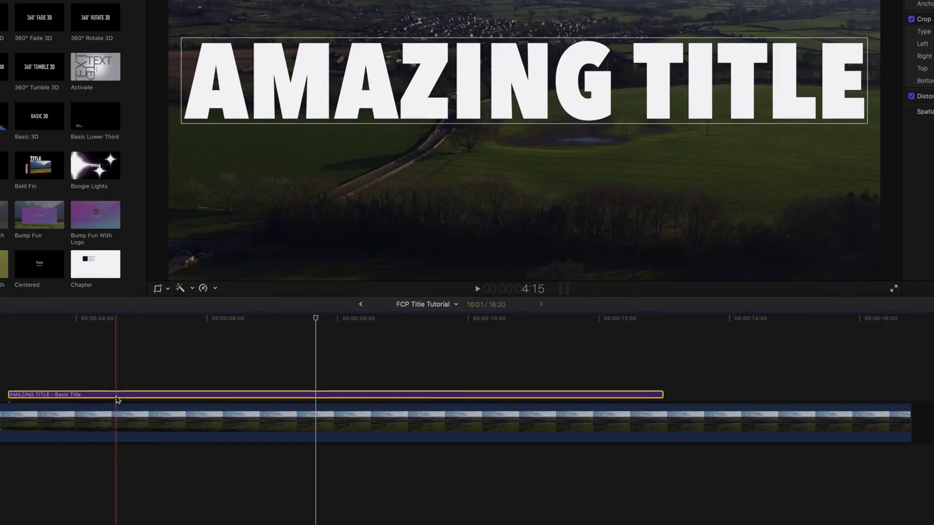
Show the title clip's video animation lanes and its transform, crop and compositing properties.
key(ctrl+v)
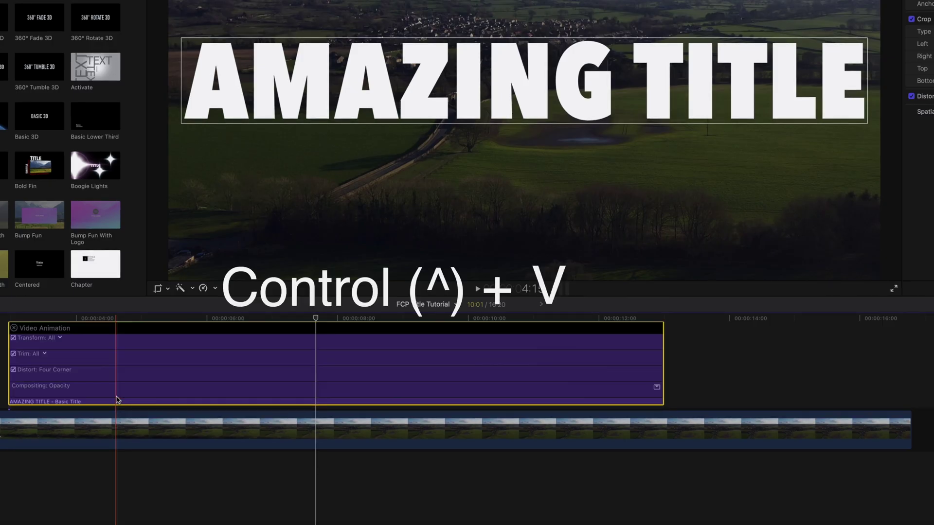
scroll(168, 381, up, 1)
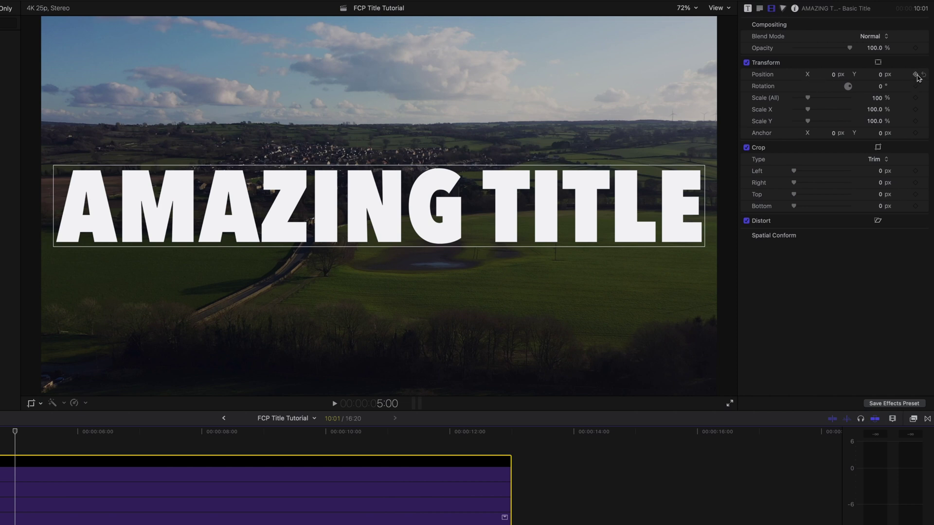
Keyframe Position at 5:00, then at 4:00 set Position X to -3709.6 px off-screen left.
click(916, 75)
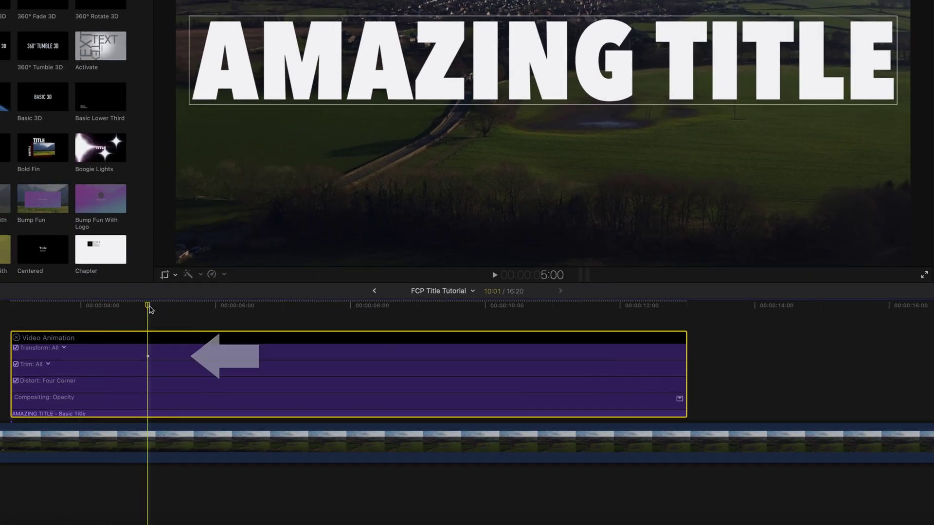
key(shift+Left)
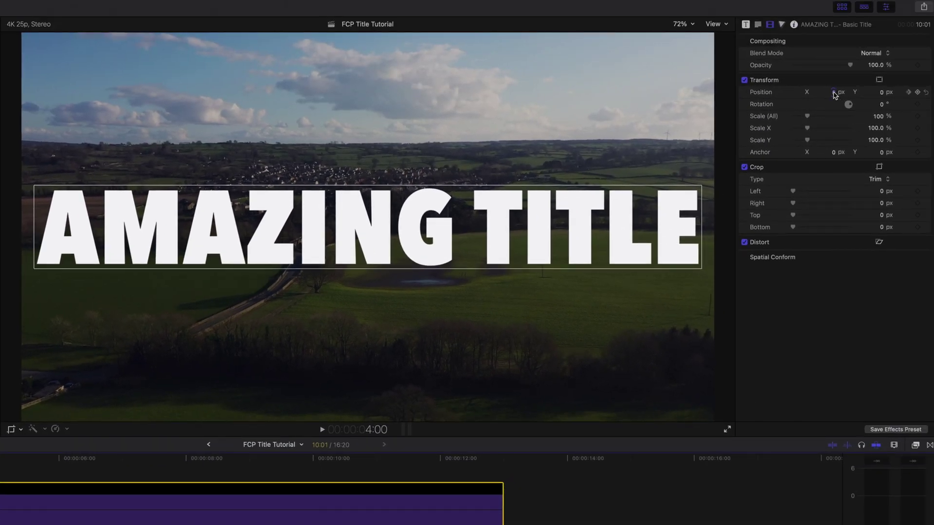
drag(833, 95, 676, 95)
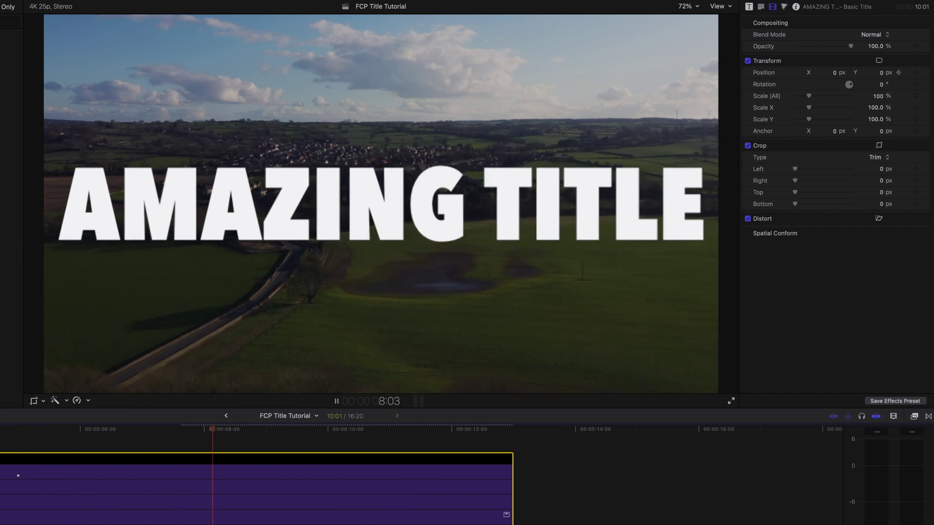
Stop playback, scrub through the slide-in, and step the playhead back to exactly 8:00.
key(space)
mouse_move(222, 429)
mouse_down()
mouse_move(167, 428)
mouse_move(224, 431)
mouse_up()
key(Left)
key(Left)
key(Left)
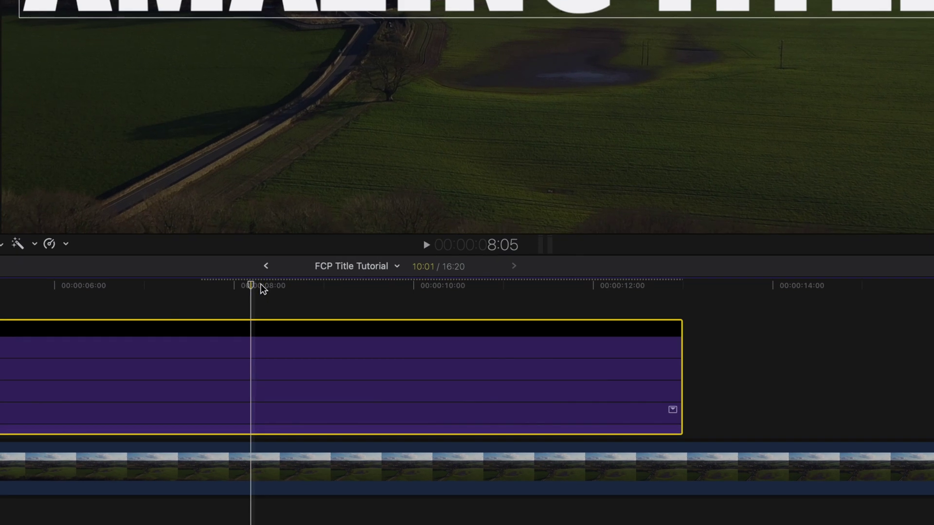
key(Left)
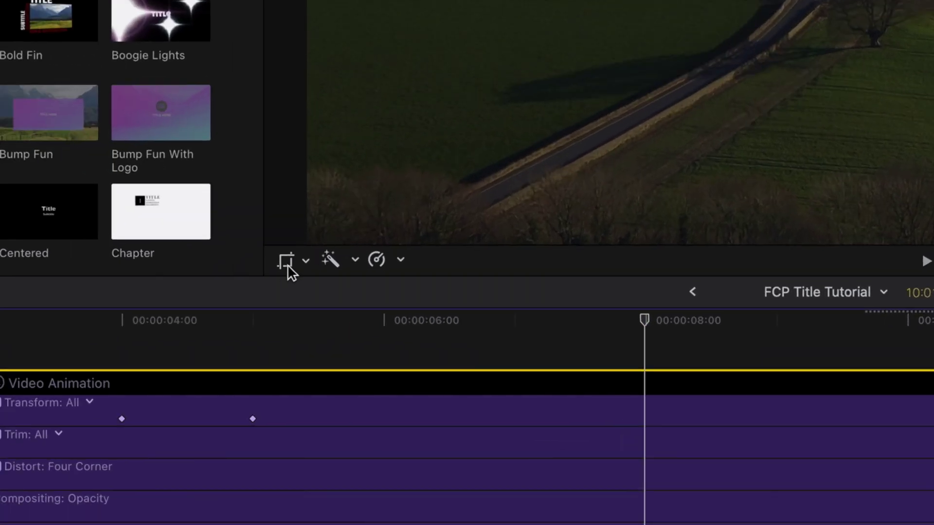
Enable free Crop mode, add a crop keyframe at 8:00, and move the playhead to 9:00.
click(288, 264)
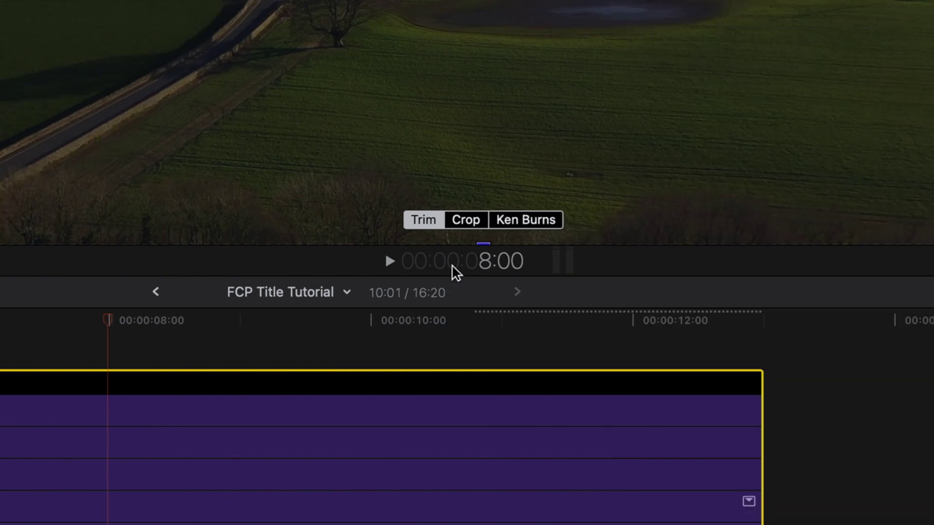
click(474, 225)
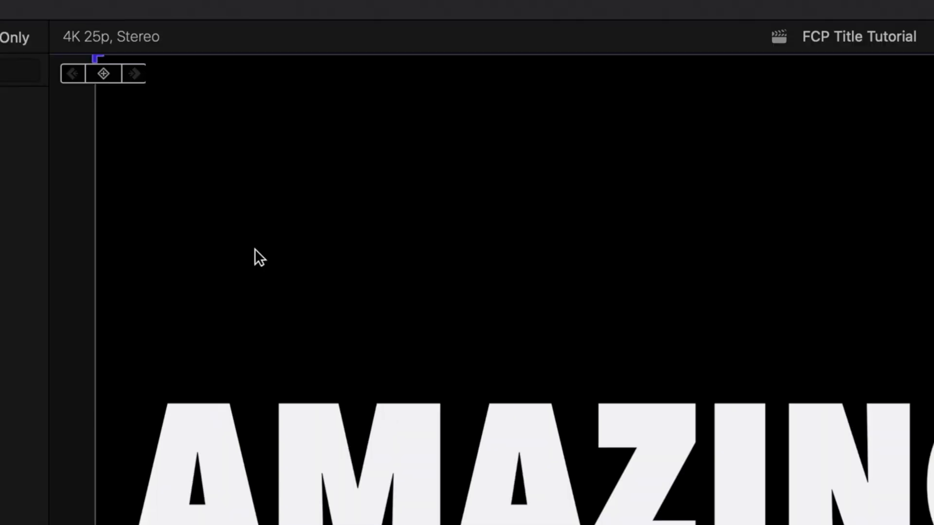
click(106, 74)
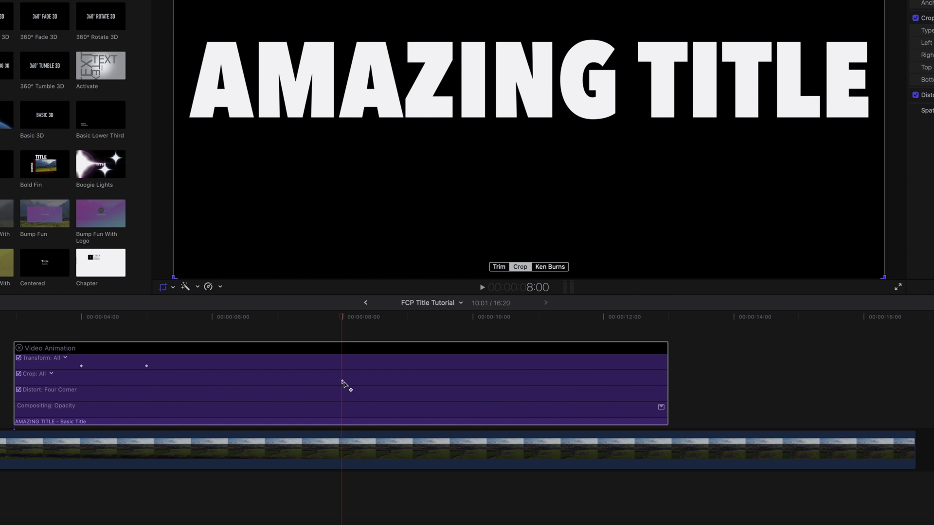
click(362, 318)
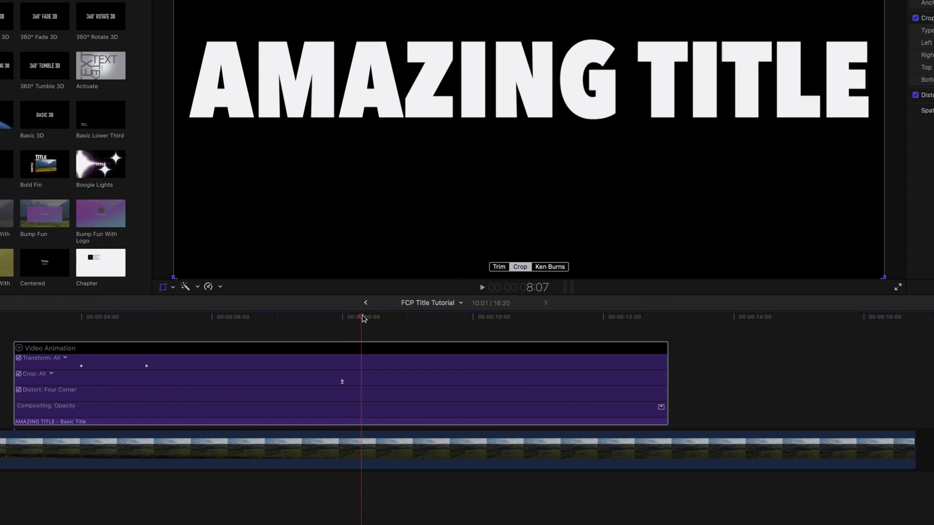
drag(411, 319, 408, 321)
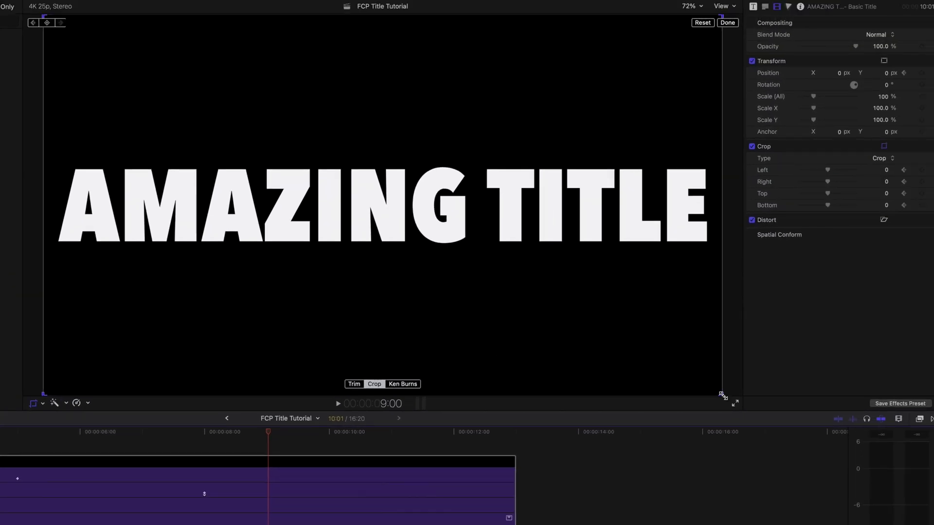
Shrink the crop to a small box over the letter G, fine-tune Left/Right, and zoom viewer to 200%.
drag(722, 395, 370, 198)
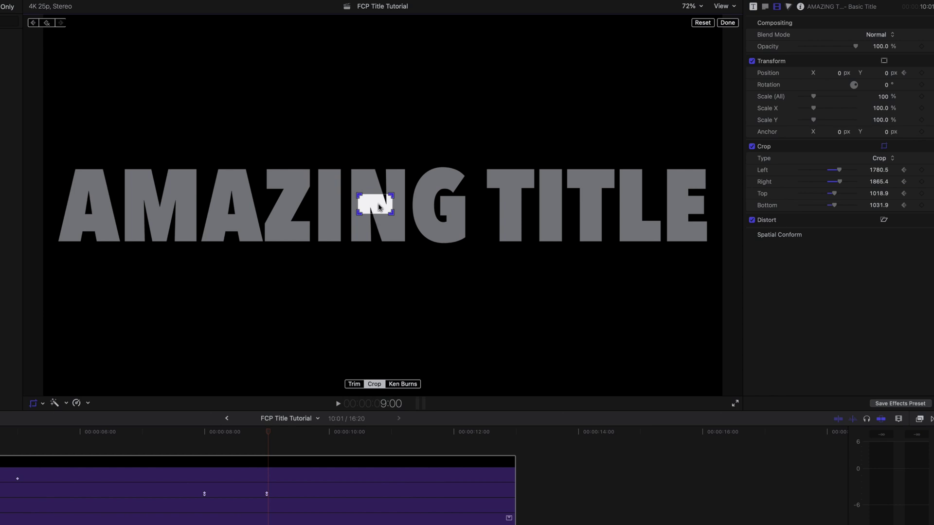
drag(378, 207, 457, 209)
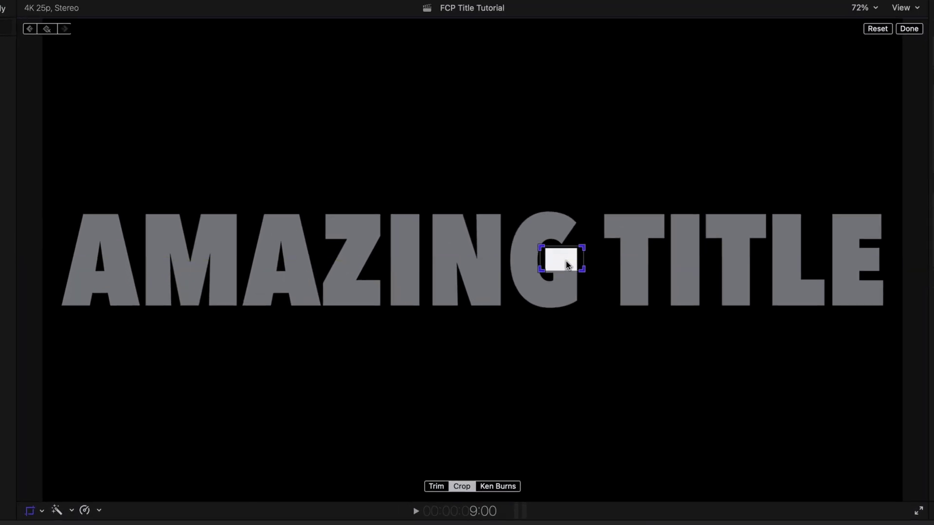
mouse_move(582, 248)
mouse_down()
mouse_move(579, 258)
mouse_move(590, 244)
mouse_move(584, 258)
mouse_move(577, 253)
mouse_up()
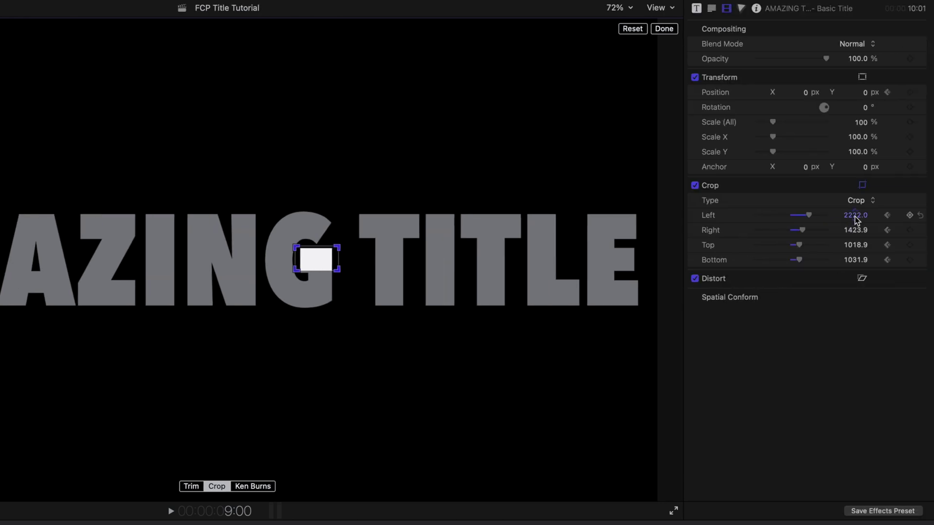
mouse_move(854, 217)
mouse_down()
mouse_move(861, 217)
mouse_move(857, 230)
mouse_up()
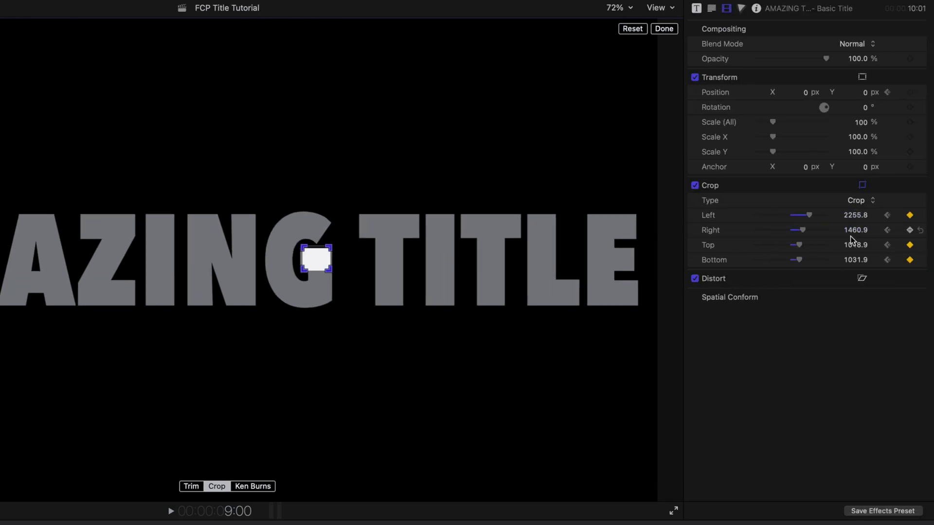
click(617, 8)
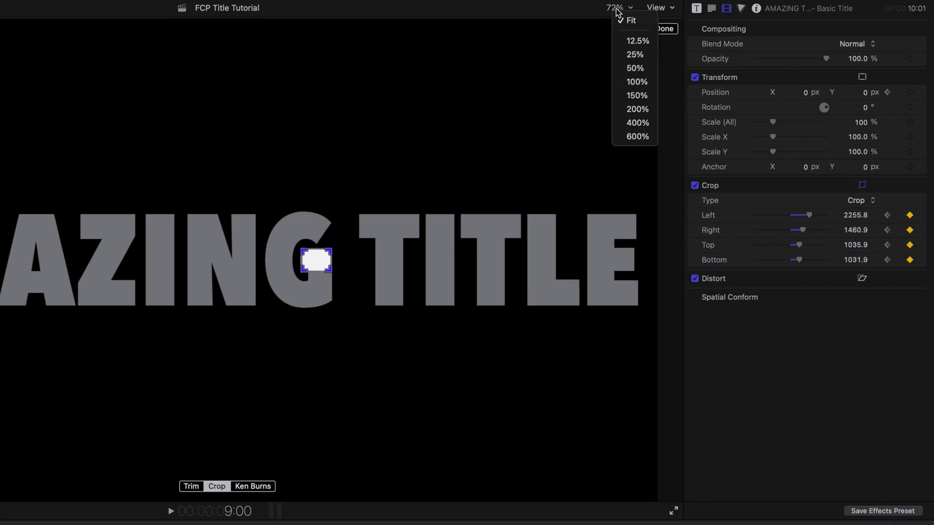
click(632, 109)
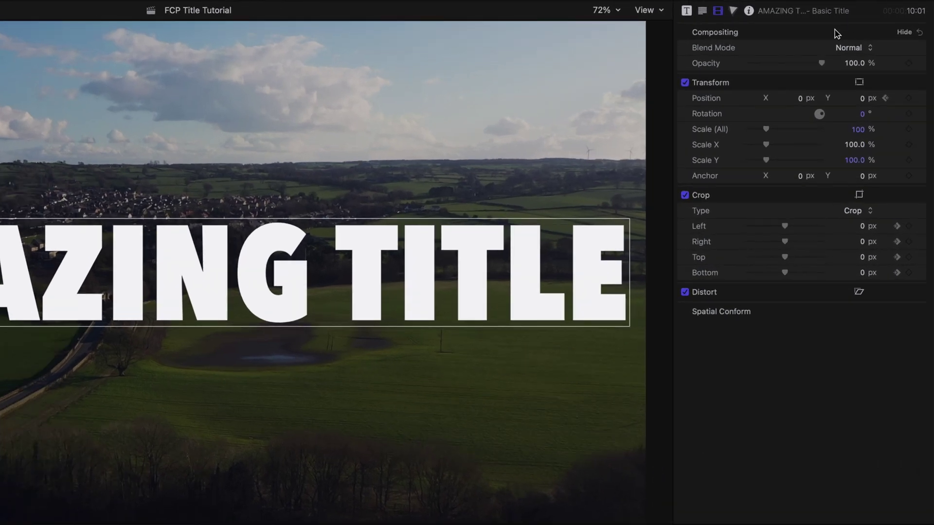
Set the title's blend mode to Stencil Luma and play back the reveal animation.
click(858, 51)
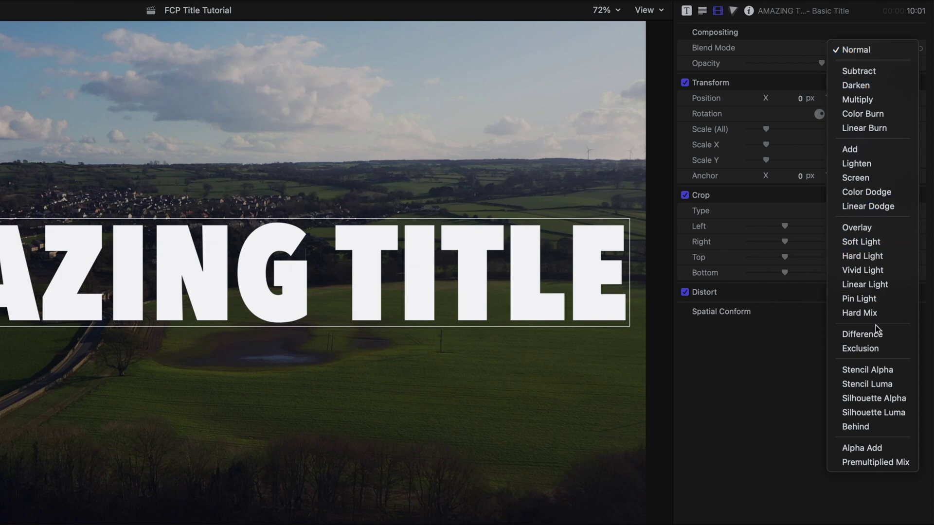
click(867, 385)
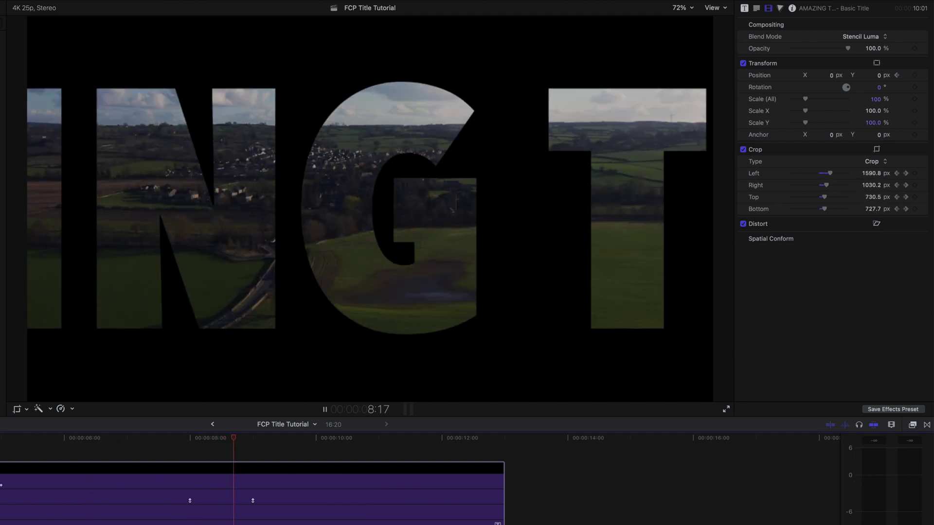
key(space)
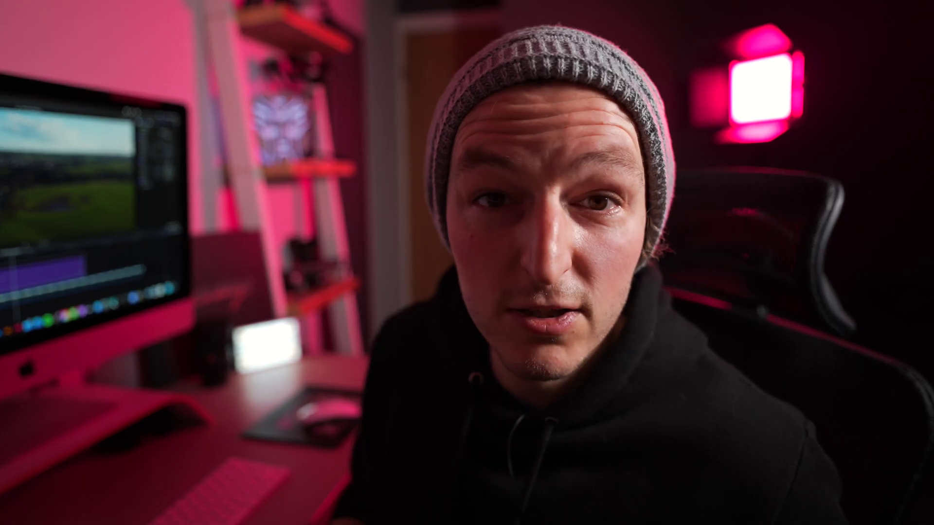